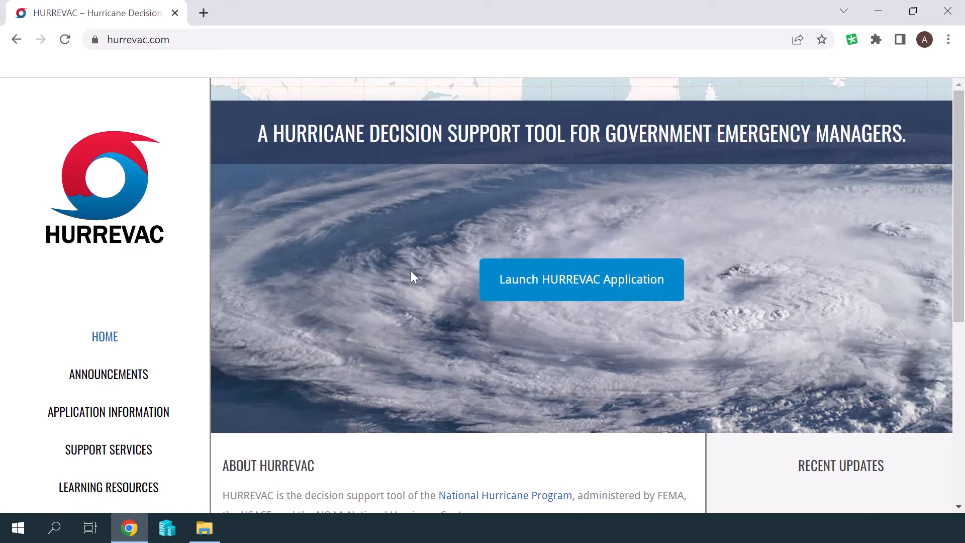
Launch HURREVAC and log in with the account username and password to show Hurricane Darby's track
left_click(547, 275)
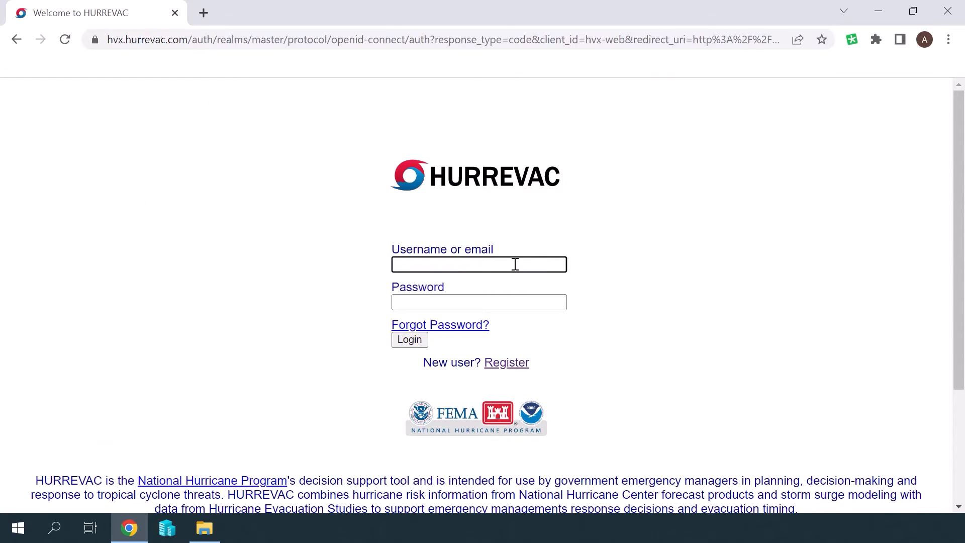
type("wendystorm")
key("Tab")
type("•••••••••")
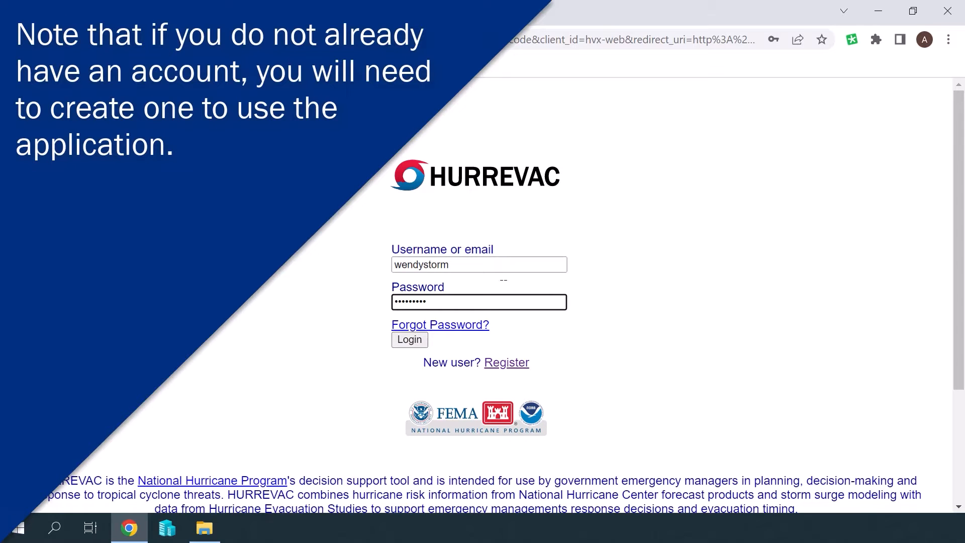
left_click(409, 341)
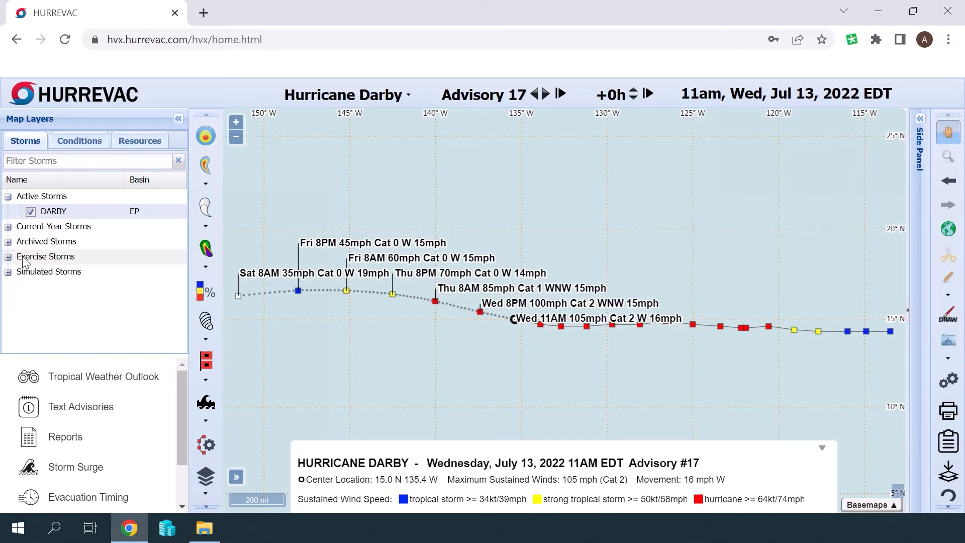
Display Hurricane HARVEY from Archived Storms > 2017 Storms on the HURREVAC map
left_click(8, 243)
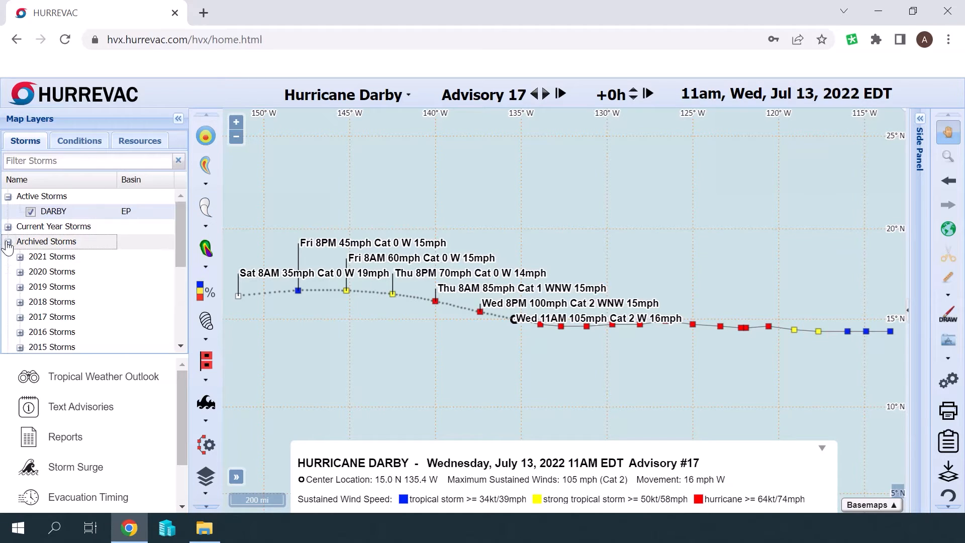
left_click(20, 318)
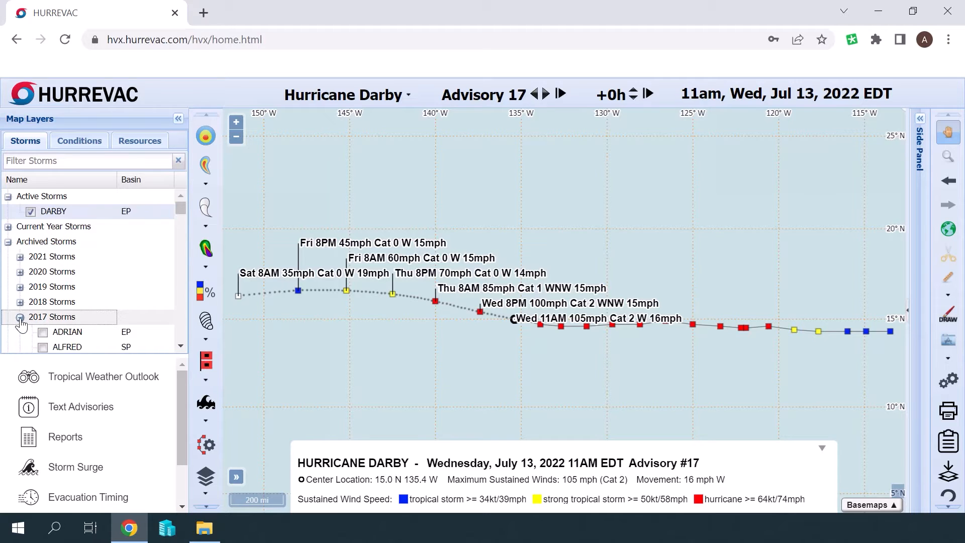
scroll(86, 324, "down", 3)
scroll(87, 326, "down", 10)
scroll(86, 326, "down", 10)
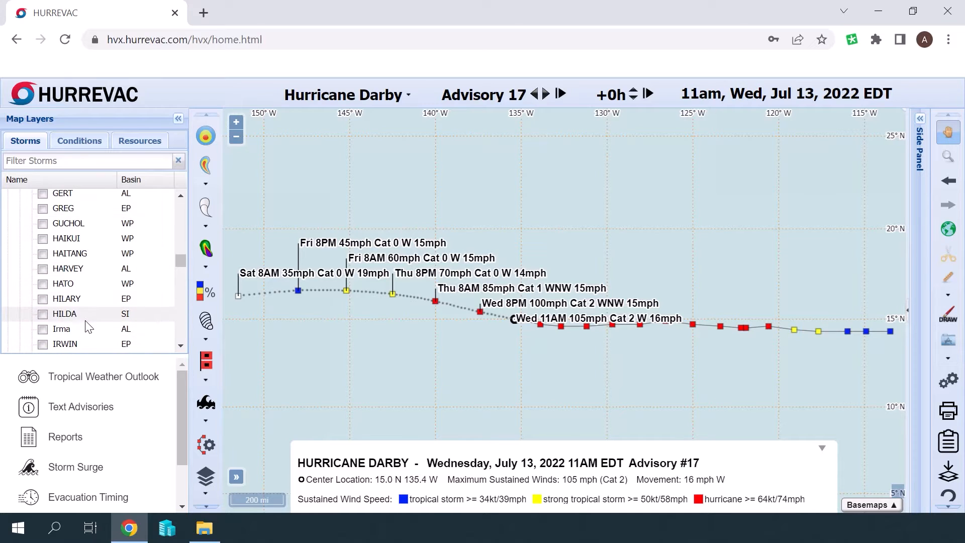
left_click(42, 270)
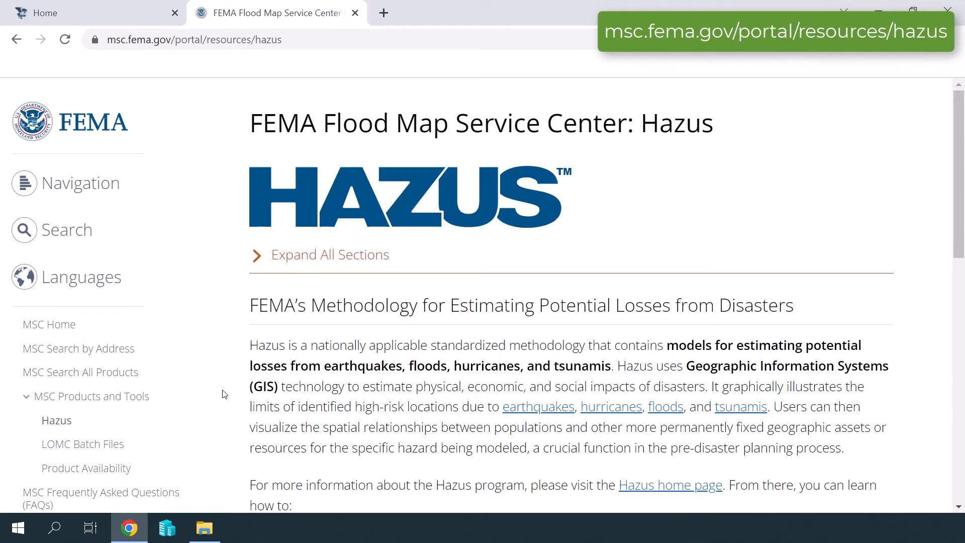
Expand the Hazus Program Data Updates And Open Source Tools section on FEMA's Hazus page
scroll(229, 387, "down", 2)
scroll(229, 388, "down", 7)
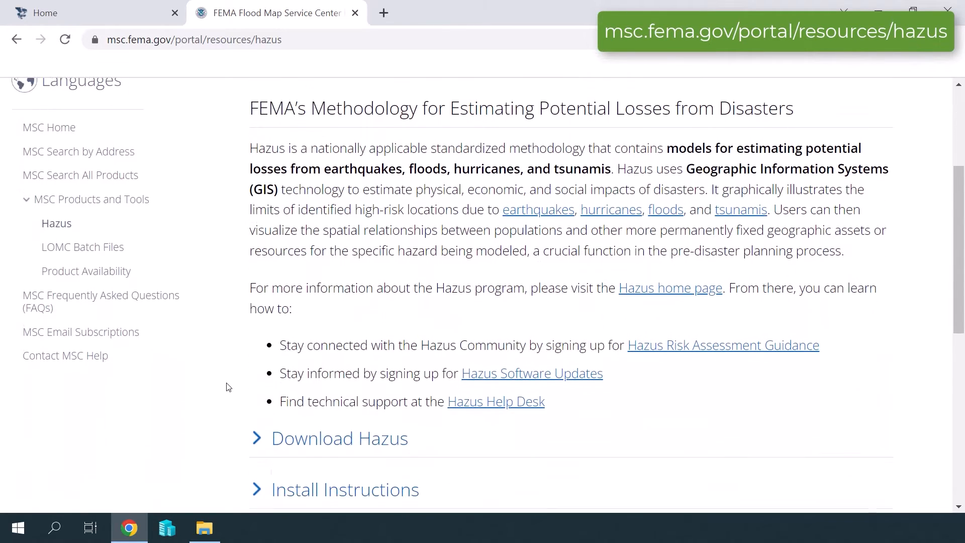
scroll(228, 387, "down", 2)
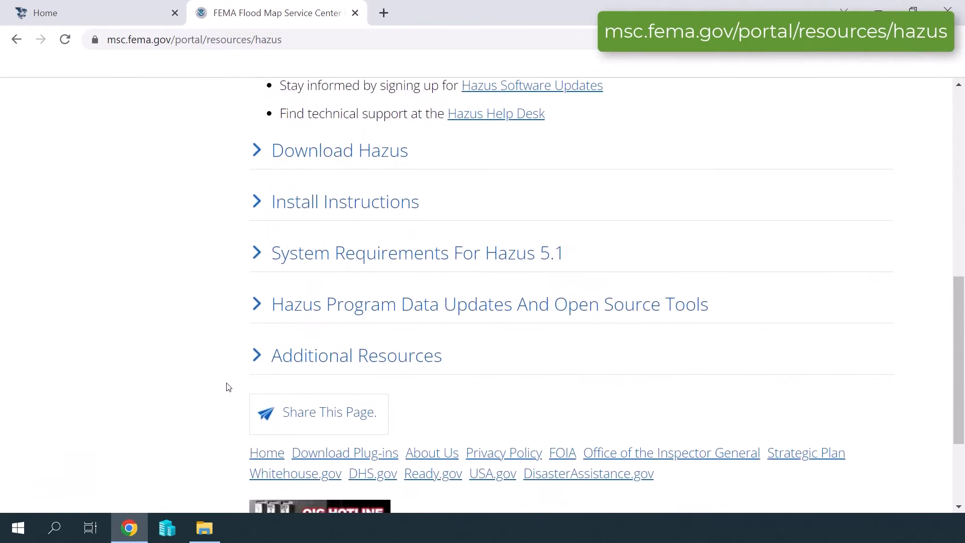
left_click(280, 303)
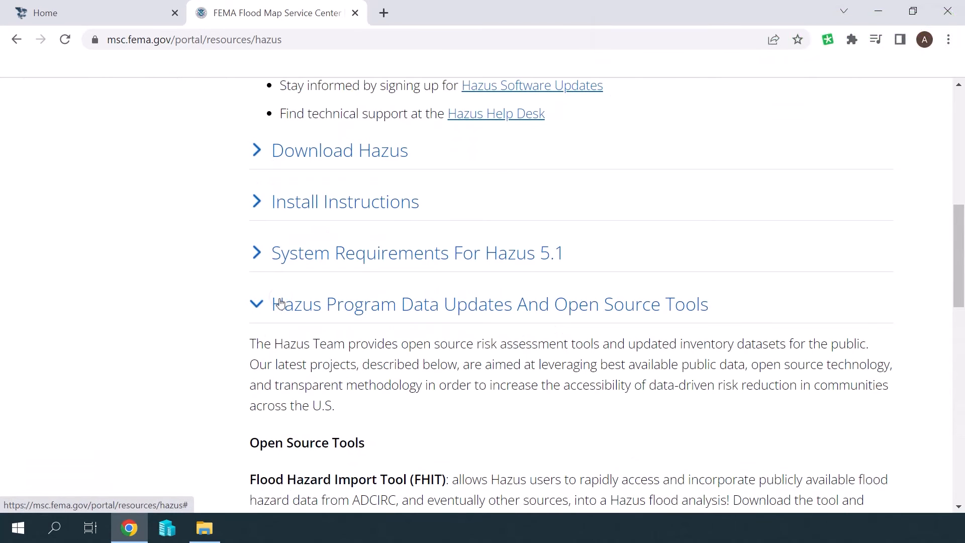
scroll(281, 302, "down", 1)
scroll(281, 302, "down", 4)
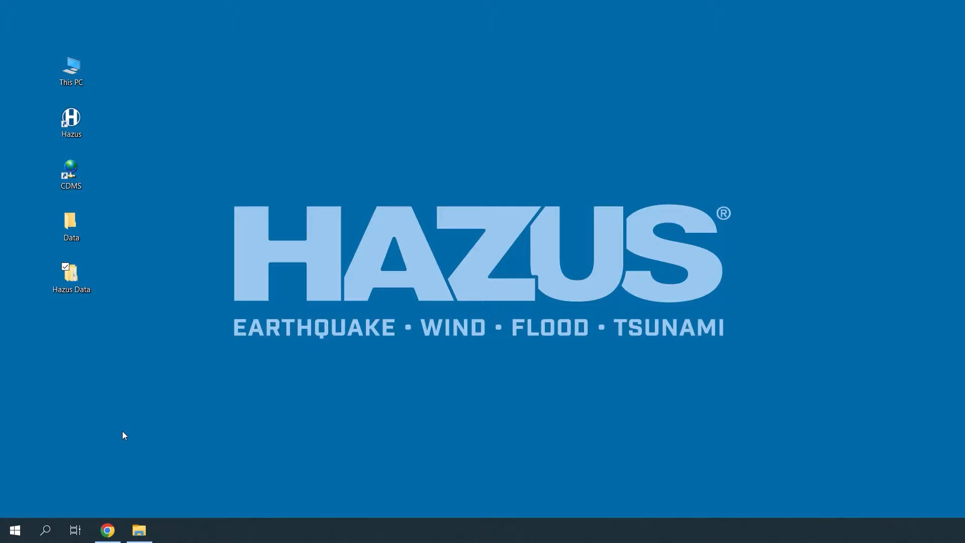
Launch hurricane-hazard-import-tool from Hazus Data > HHIT-1.0.0.6 in File Explorer
double_click(67, 274)
double_click(182, 170)
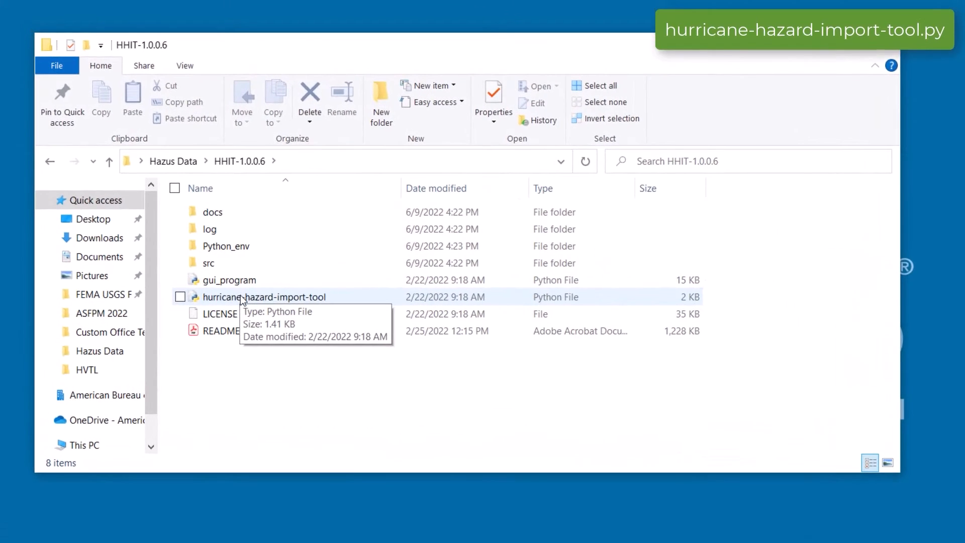
double_click(241, 297)
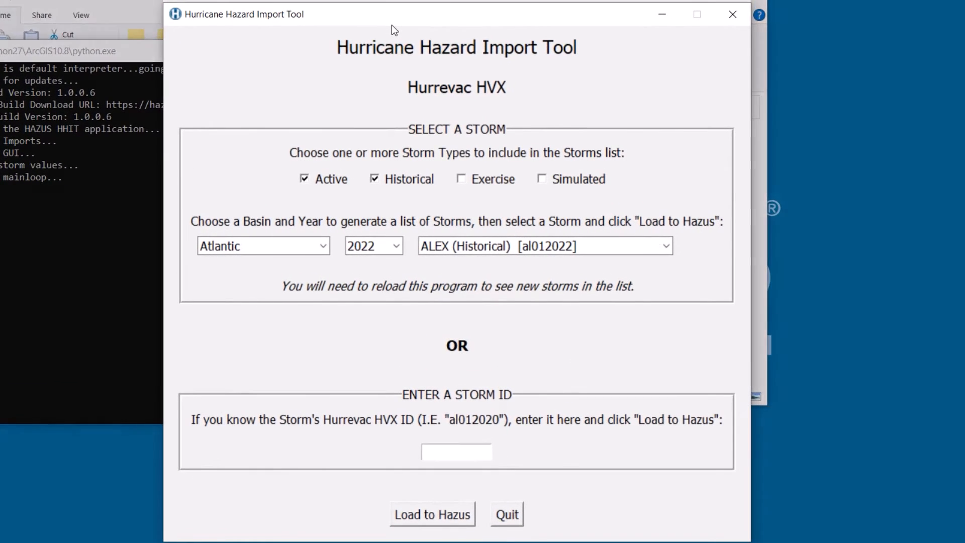
Select Atlantic basin, year 2018 and MICHAEL (Historical) [al142018], then load it to Hazus
left_click(325, 248)
left_click(323, 246)
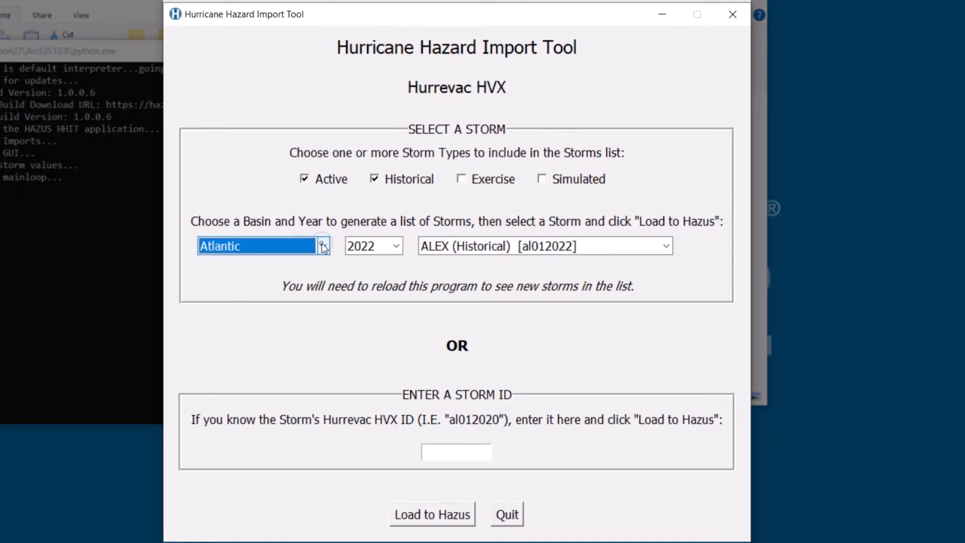
left_click(397, 247)
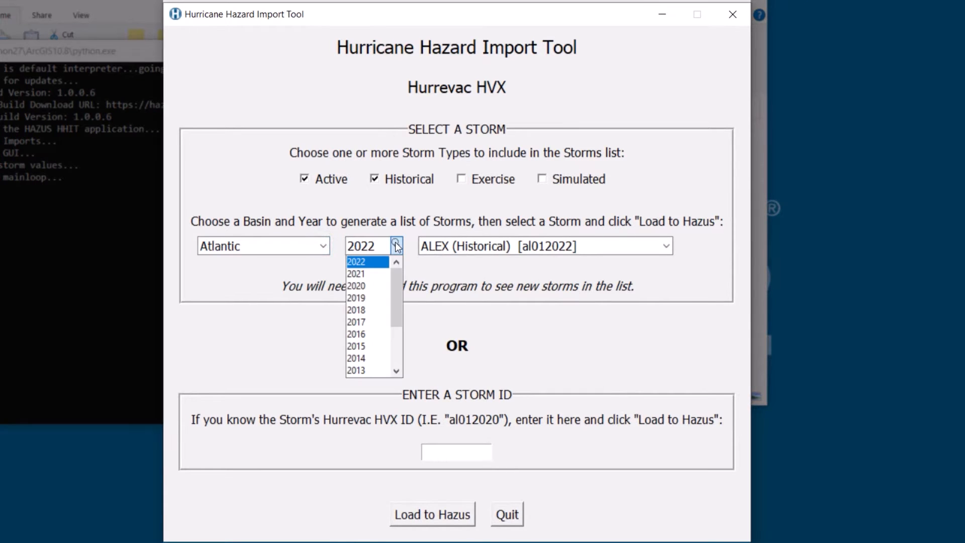
left_click(385, 310)
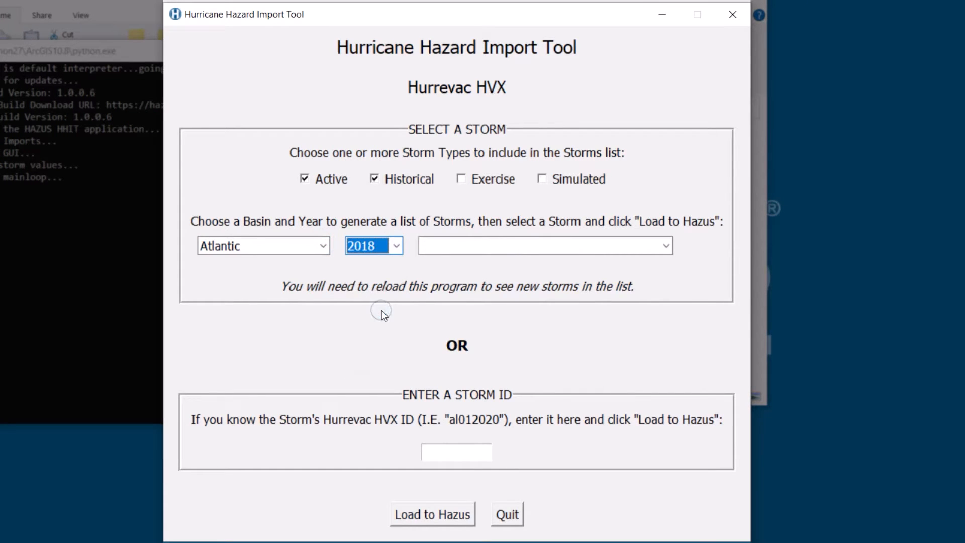
left_click(665, 247)
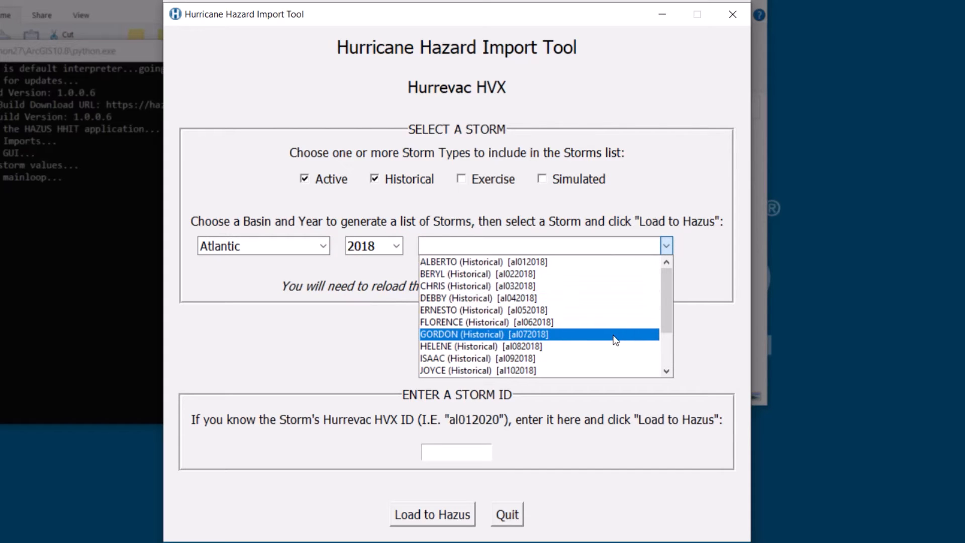
scroll(613, 336, "down", 2)
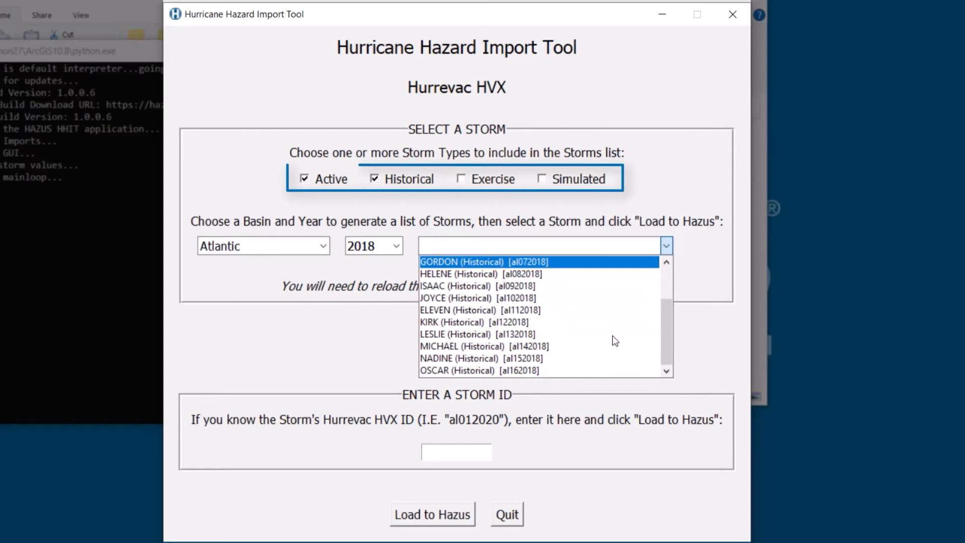
left_click(575, 346)
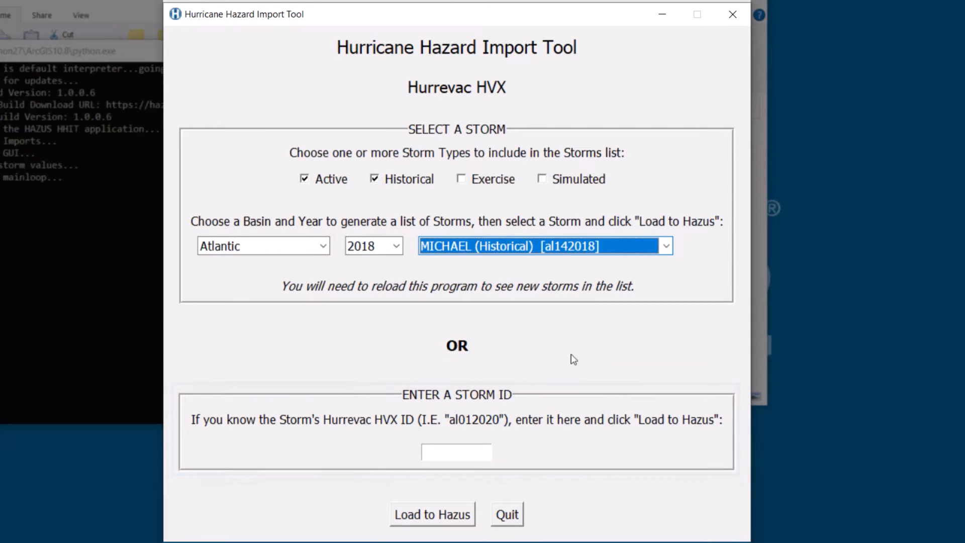
left_click(433, 516)
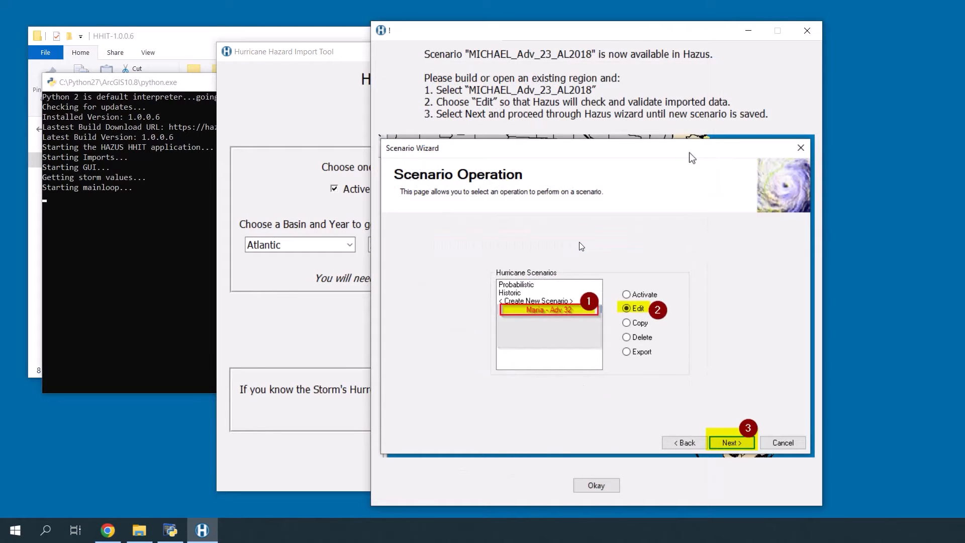
Dismiss the MICHAEL_Adv_23_AL2018 availability message and quit the Hurricane Hazard Import Tool
left_click(599, 487)
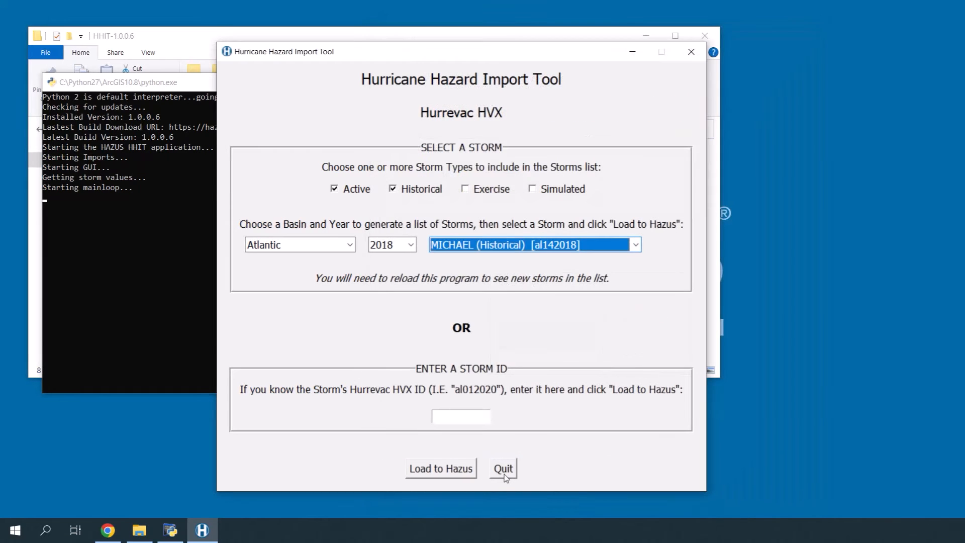
left_click(505, 472)
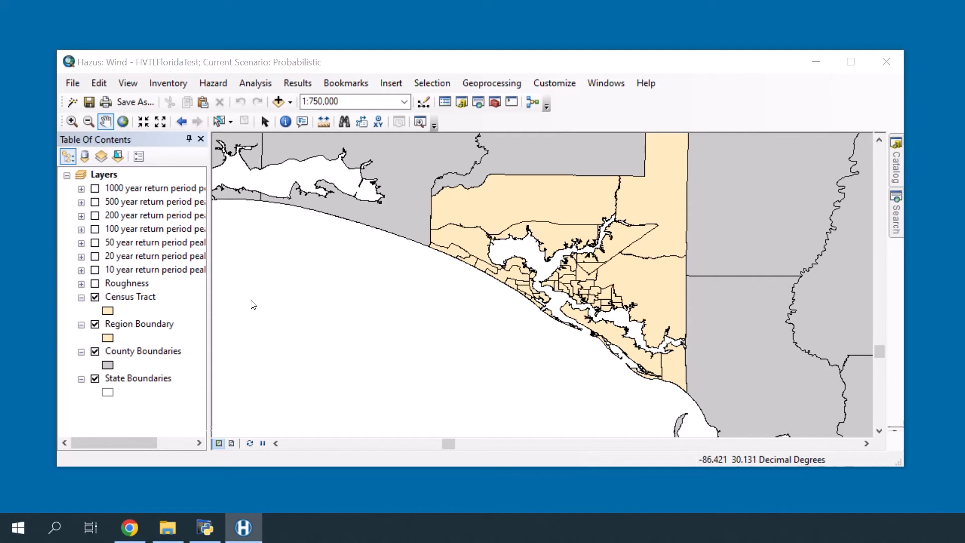
Start Hazard > Scenario wizard and choose Edit for MICHAEL_Adv_23_AL2018
left_click(212, 84)
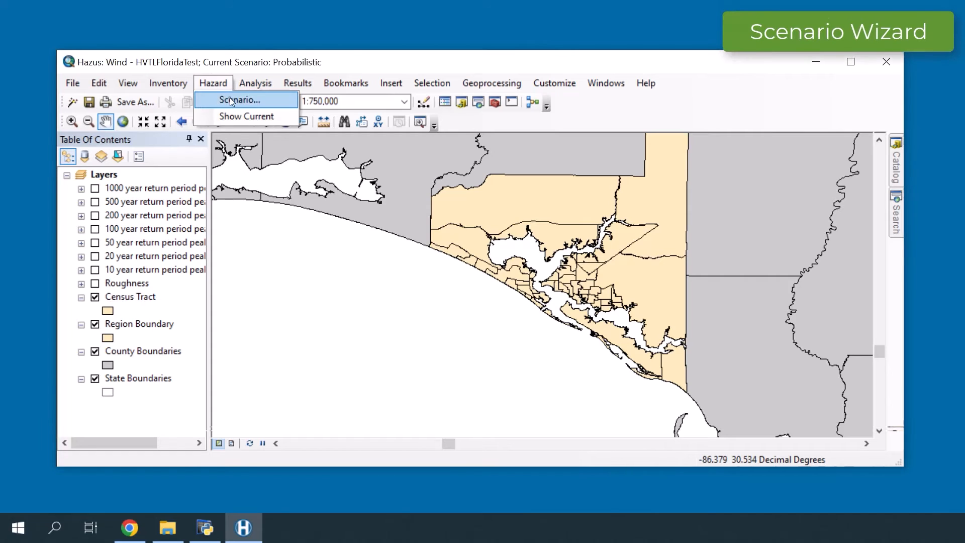
left_click(231, 100)
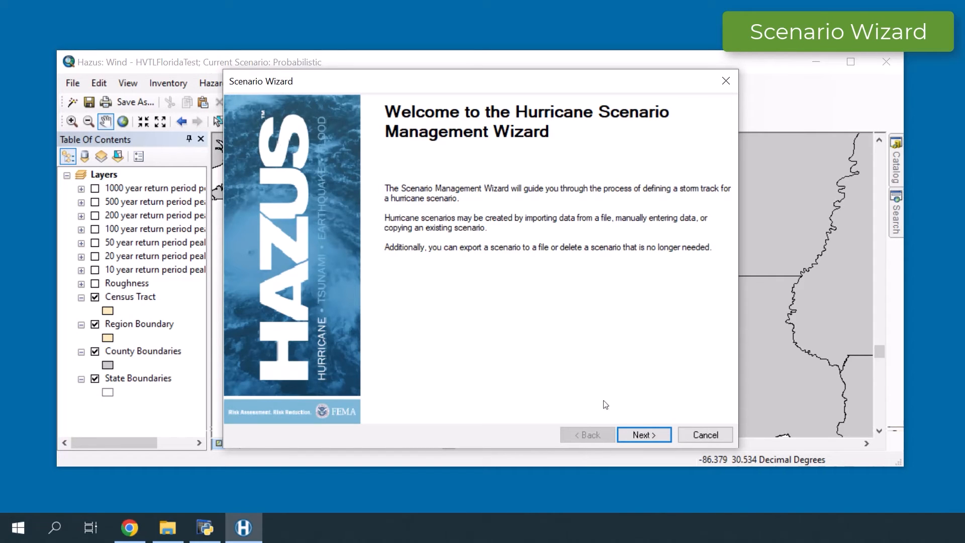
left_click(643, 435)
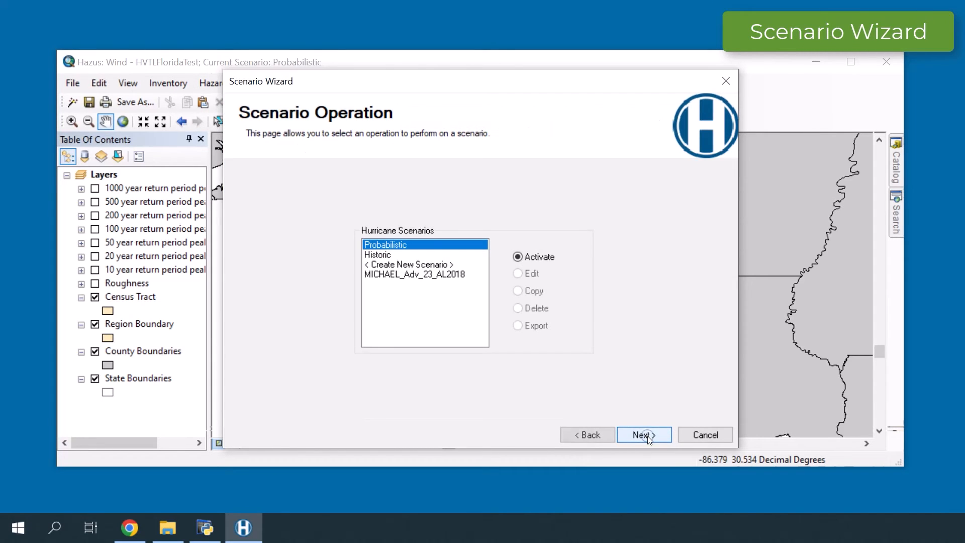
left_click(456, 275)
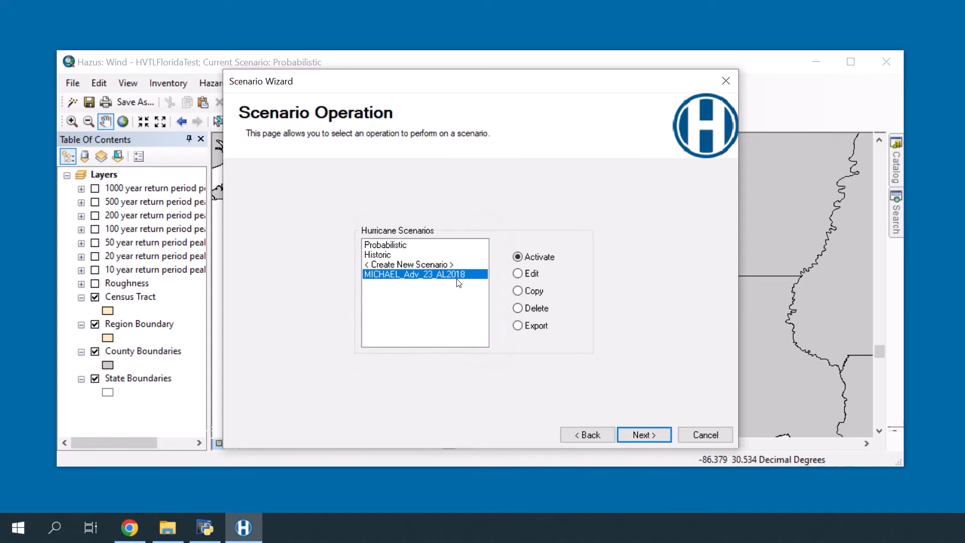
left_click(518, 274)
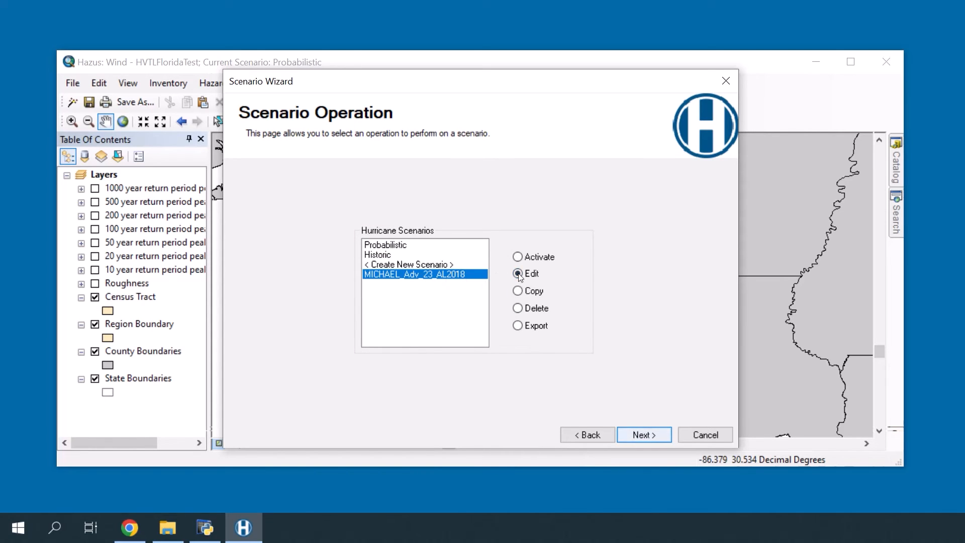
Accept the storm track, compute the windfield (Vmax 139.82 mph, 919 mBar), and make the scenario active
left_click(648, 436)
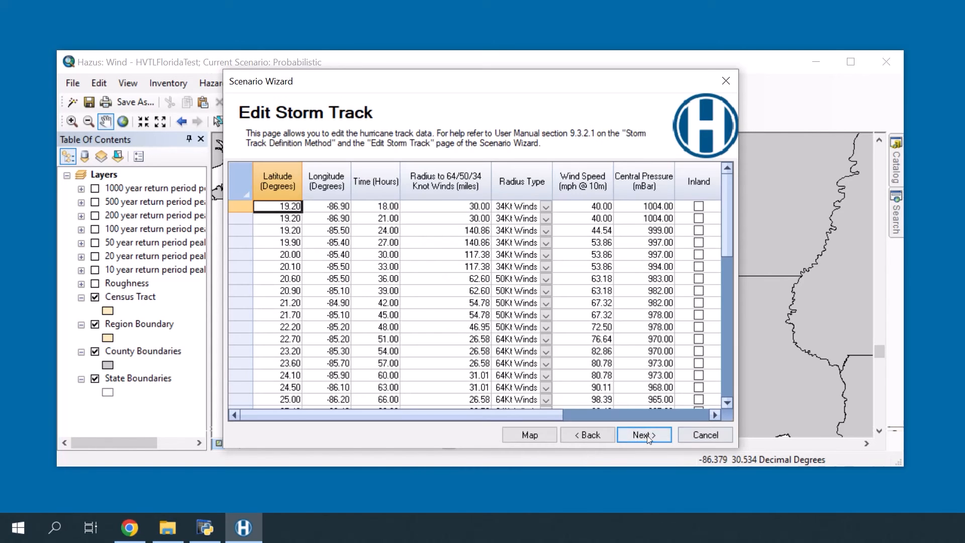
left_click(647, 436)
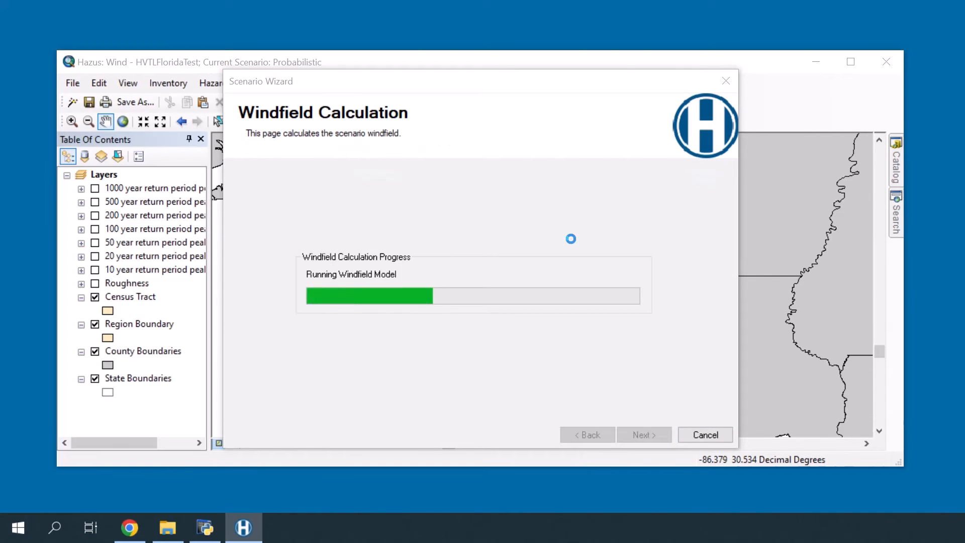
left_click(641, 436)
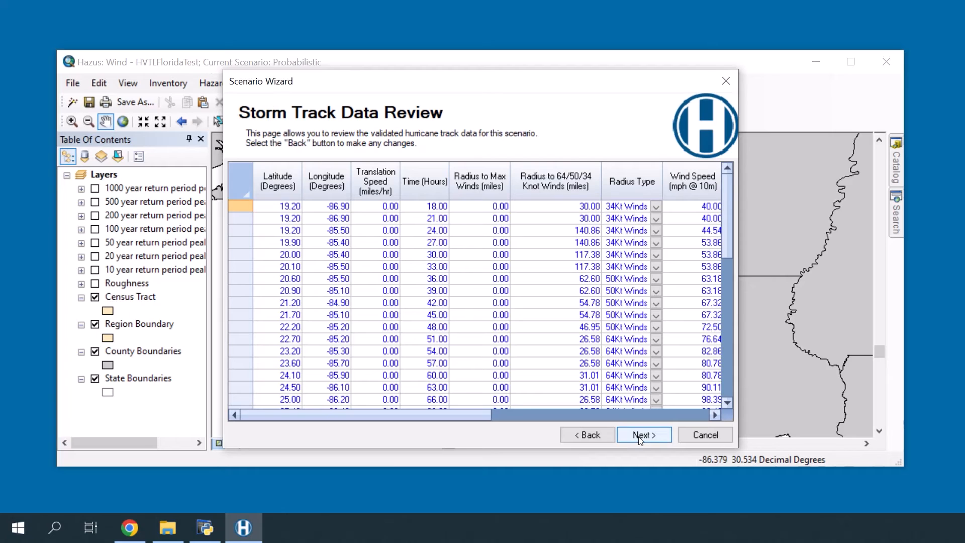
left_click(641, 437)
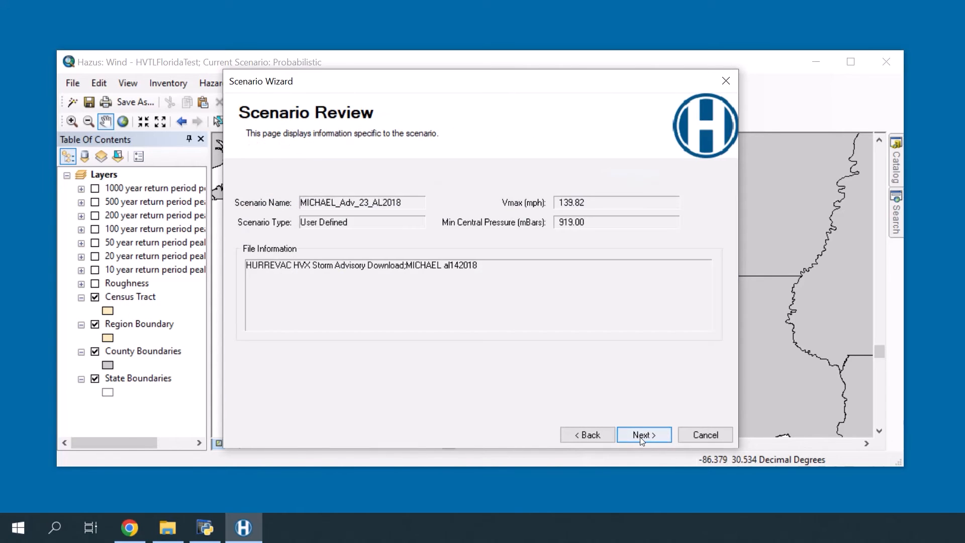
left_click(642, 437)
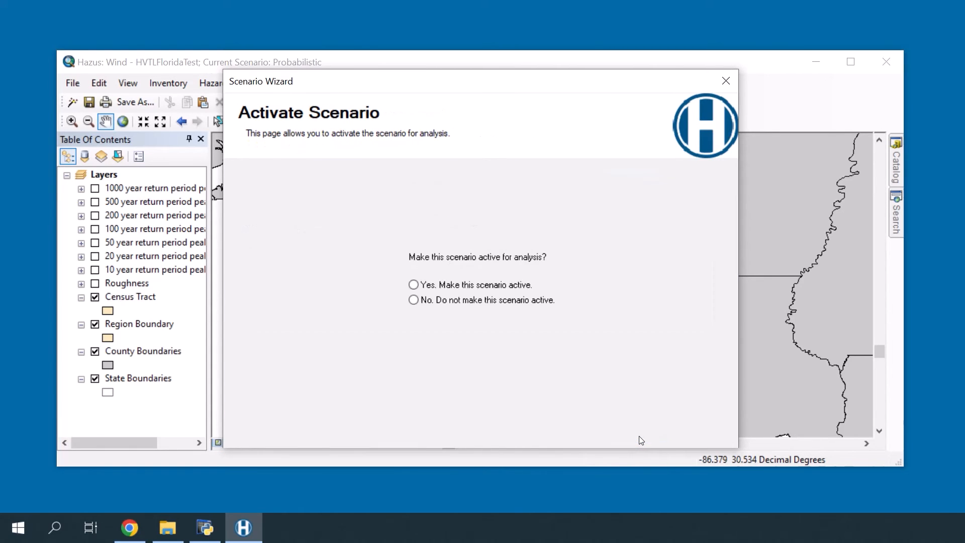
left_click(458, 288)
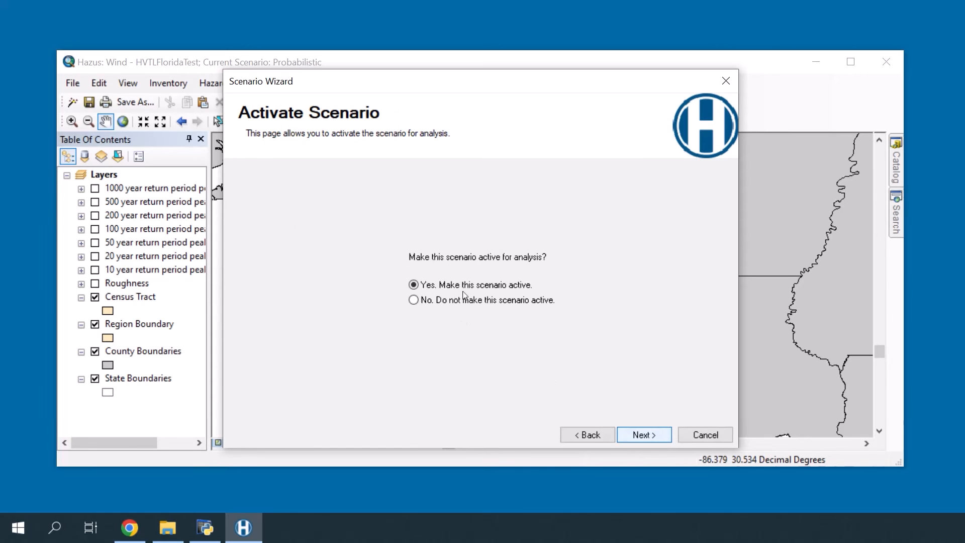
left_click(642, 436)
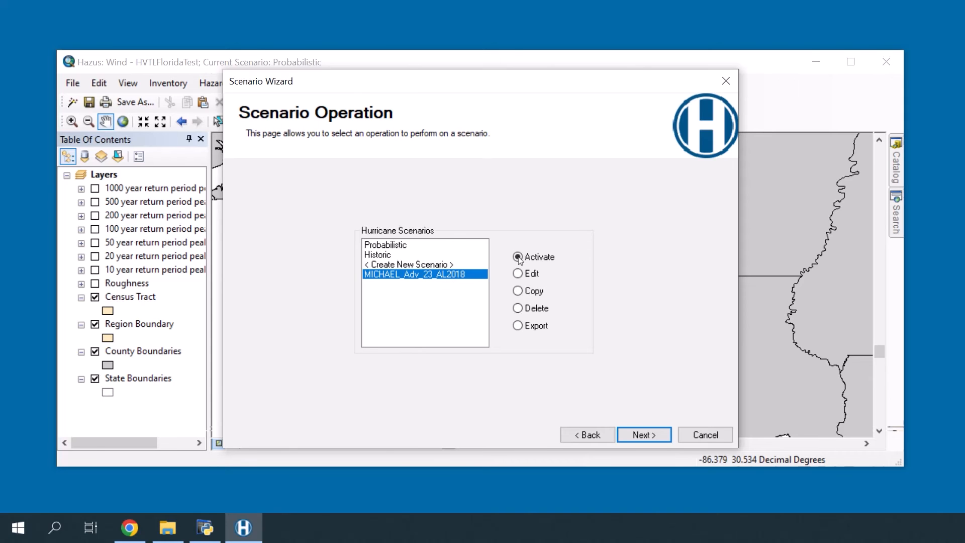
Finish the wizard with MICHAEL_Adv_23_AL2018 current, then open the Results menu for its storm track
left_click(644, 435)
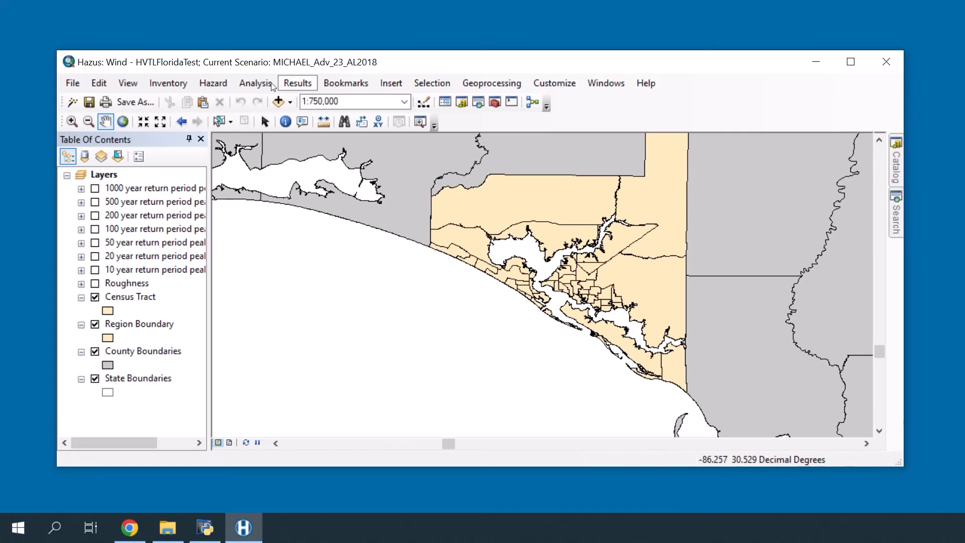
left_click(296, 83)
mouse_move(322, 100)
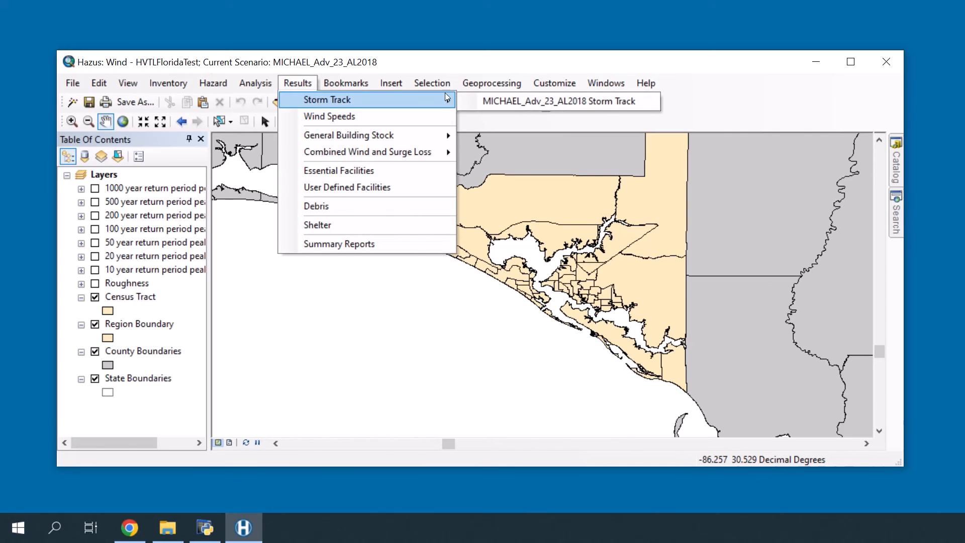